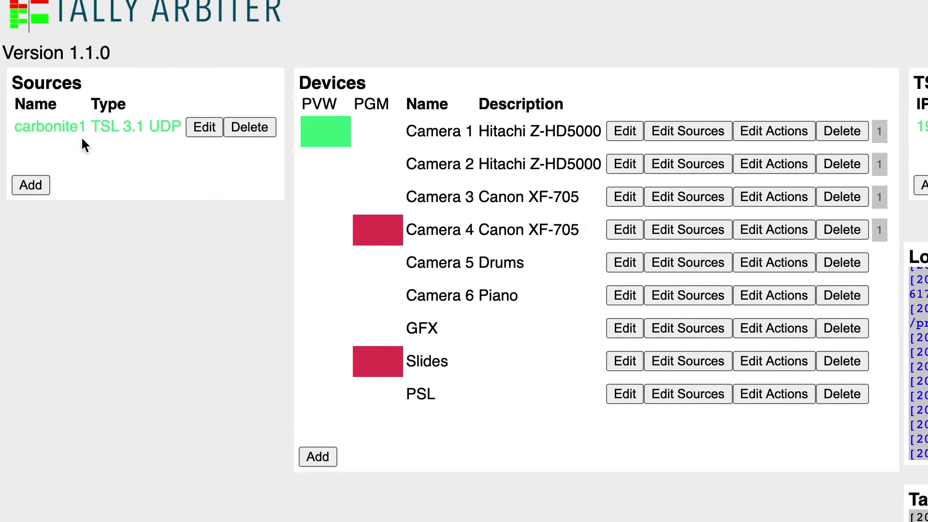
# Step: Review the carbonite1 source and the device settings, including the TSL address, of each device from Camera 1 through Slides
pyautogui.doubleClick(57, 126)
pyautogui.click(109, 159)
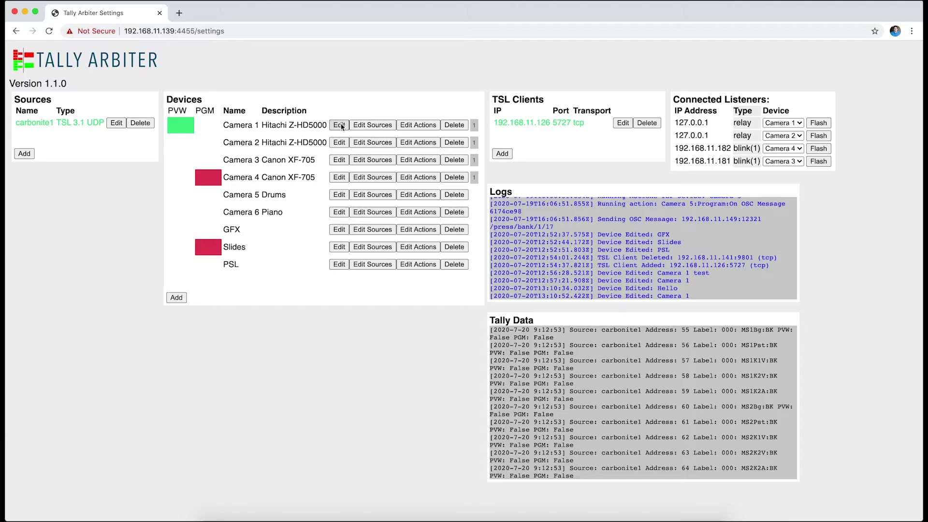
pyautogui.click(339, 125)
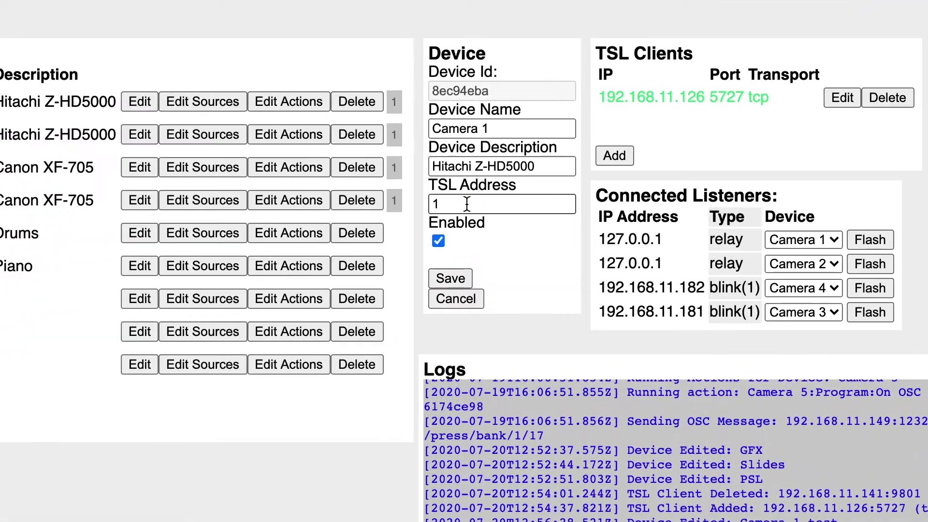
pyautogui.click(138, 135)
pyautogui.click(139, 167)
pyautogui.click(345, 174)
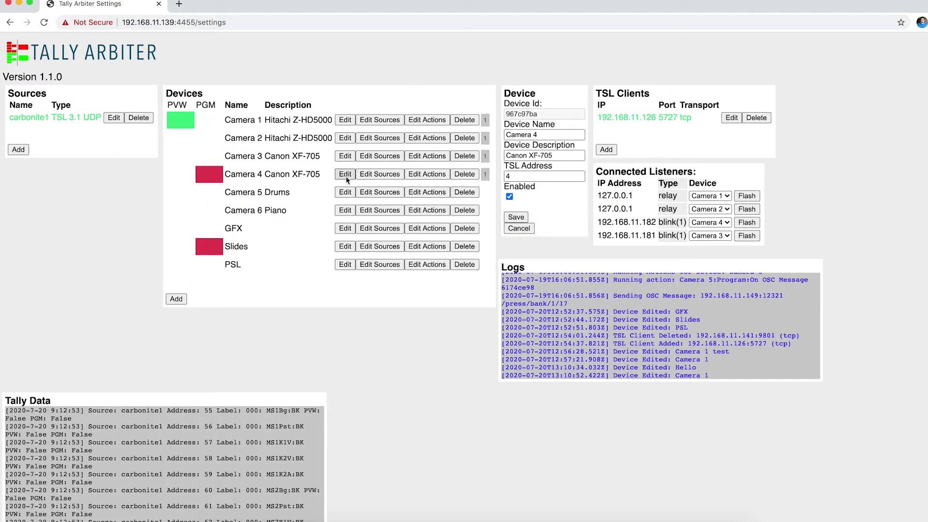
pyautogui.click(346, 192)
pyautogui.click(346, 209)
pyautogui.click(347, 228)
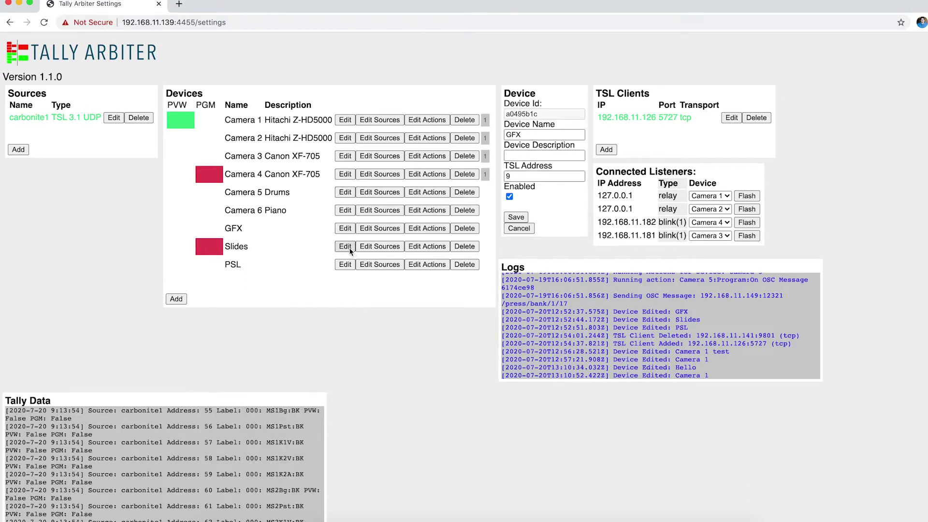
pyautogui.click(346, 247)
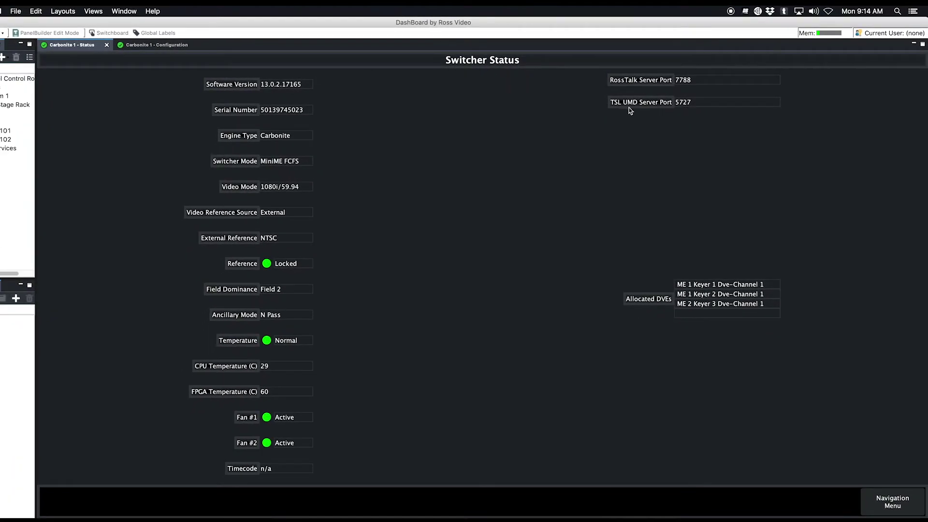
# Step: In DashBoard's Carbonite 1 physical input configuration, clear the first input's TSL address and set it back to 1
pyautogui.click(156, 46)
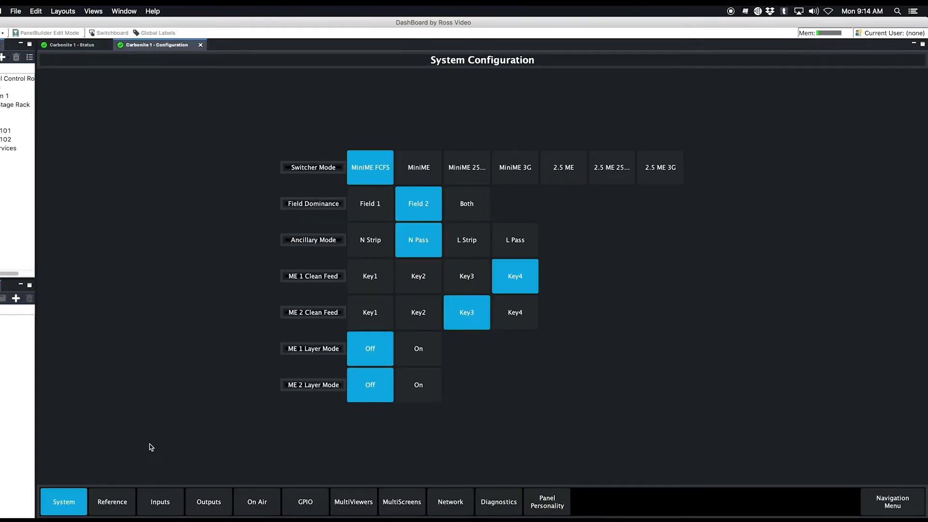
pyautogui.click(160, 501)
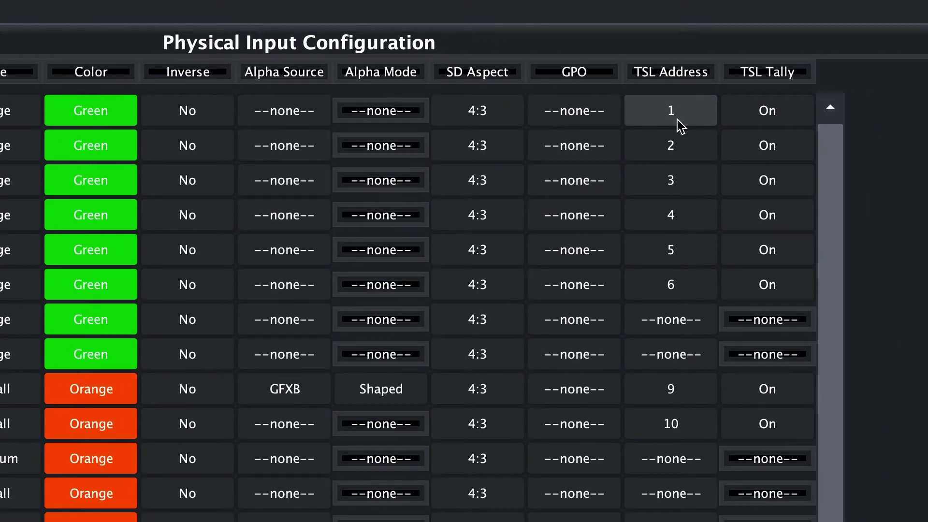
pyautogui.click(681, 127)
pyautogui.click(209, 202)
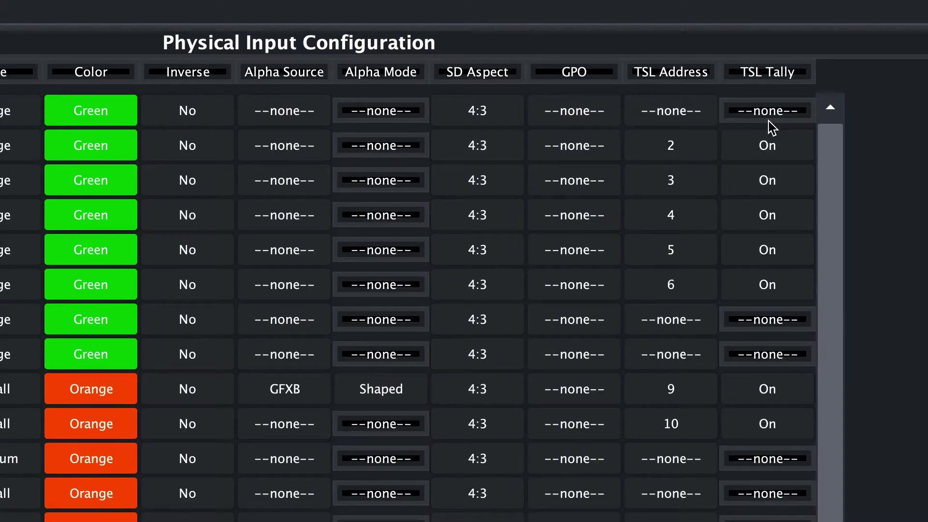
pyautogui.click(668, 116)
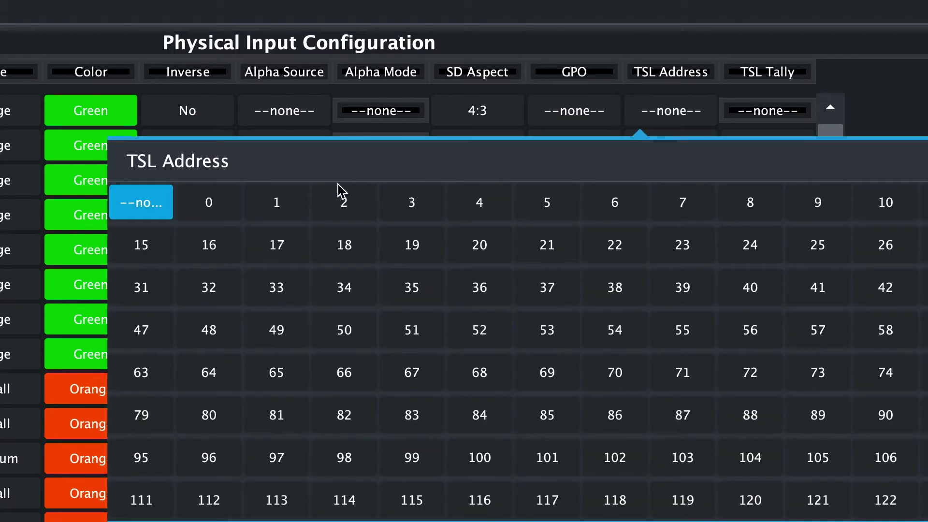
pyautogui.click(292, 203)
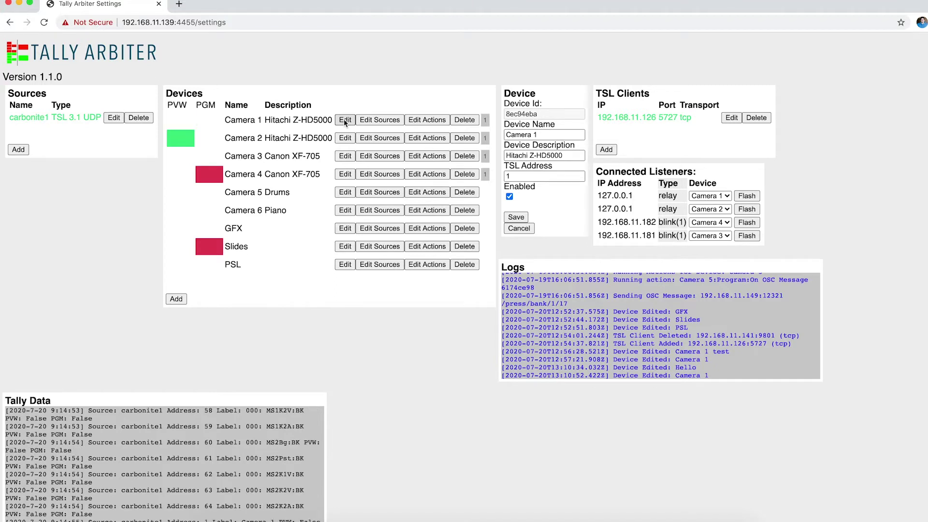
# Step: Rename the Camera 1 device in Tally Arbiter as Hello and save it
pyautogui.click(556, 136)
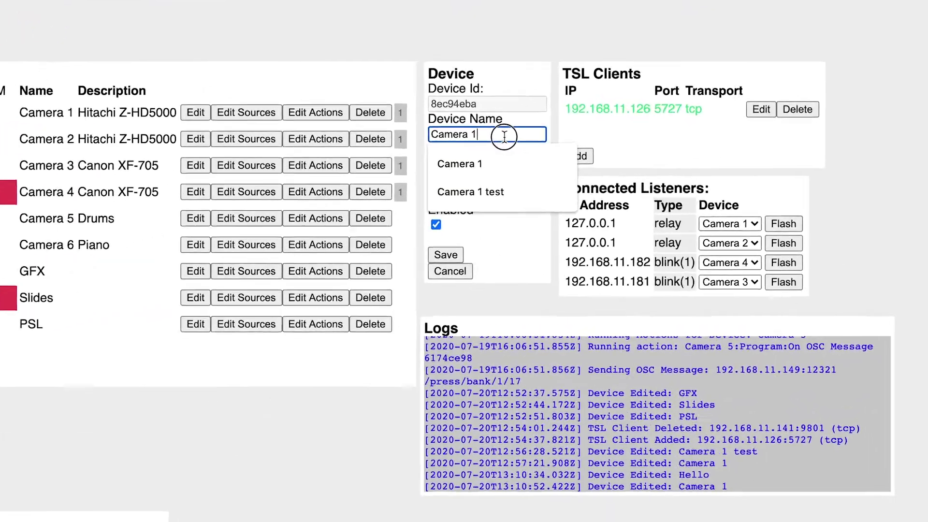
pyautogui.tripleClick(504, 136)
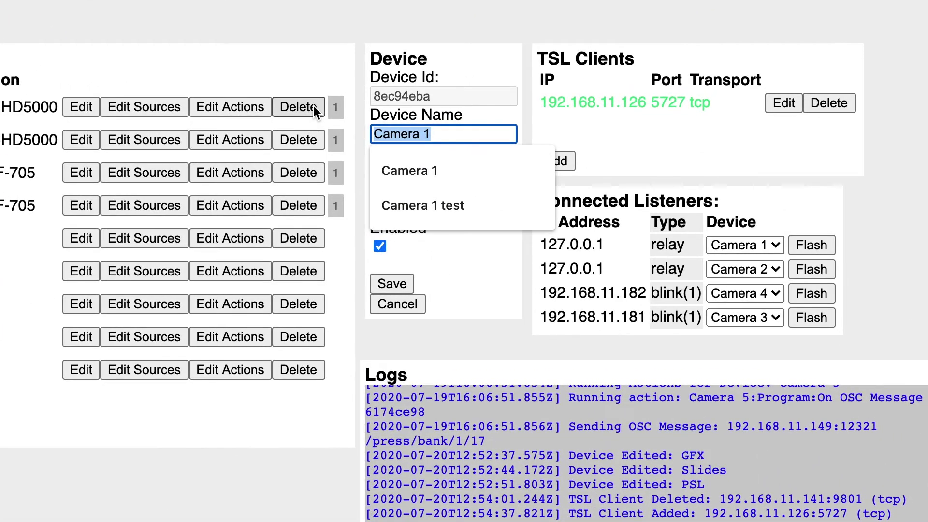
pyautogui.write('Hello')
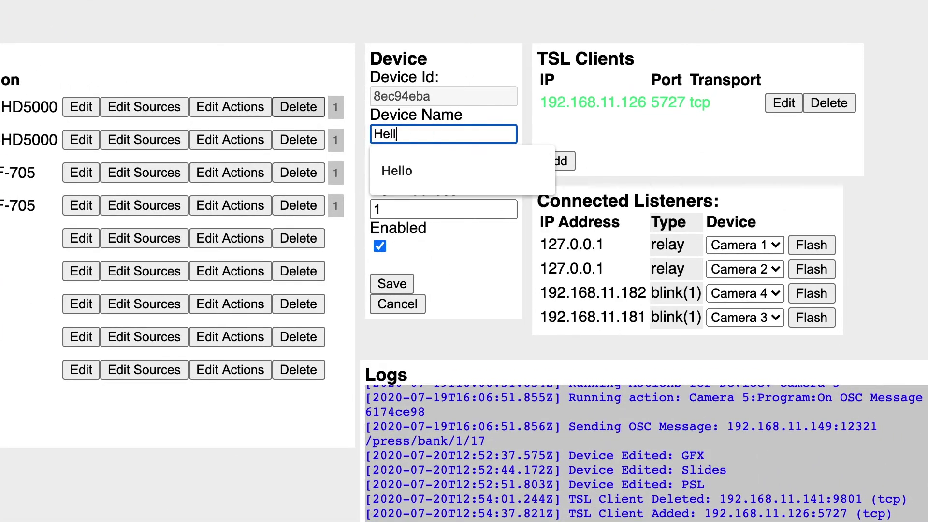
pyautogui.click(388, 280)
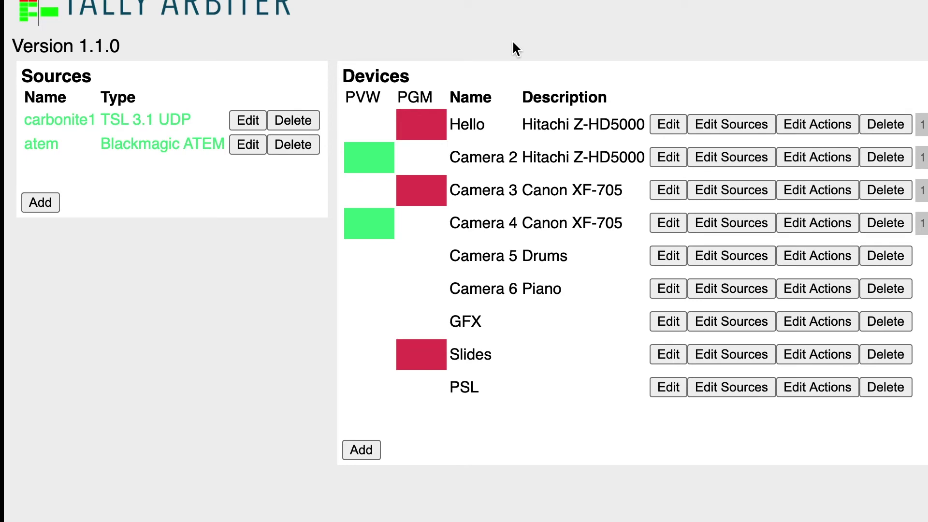
# Step: Review the source assignments of Hello and Cameras 2 to 4, and inspect the TSL client's transport
pyautogui.click(708, 124)
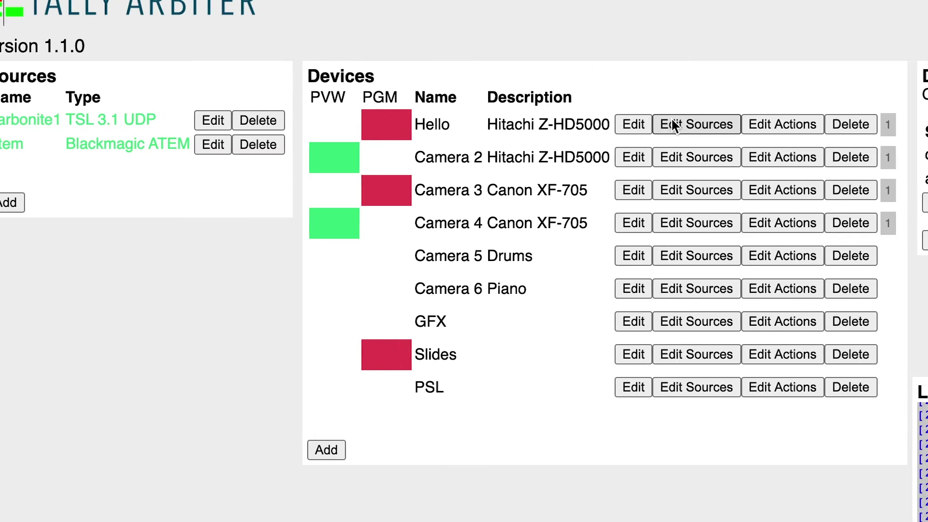
pyautogui.click(503, 124)
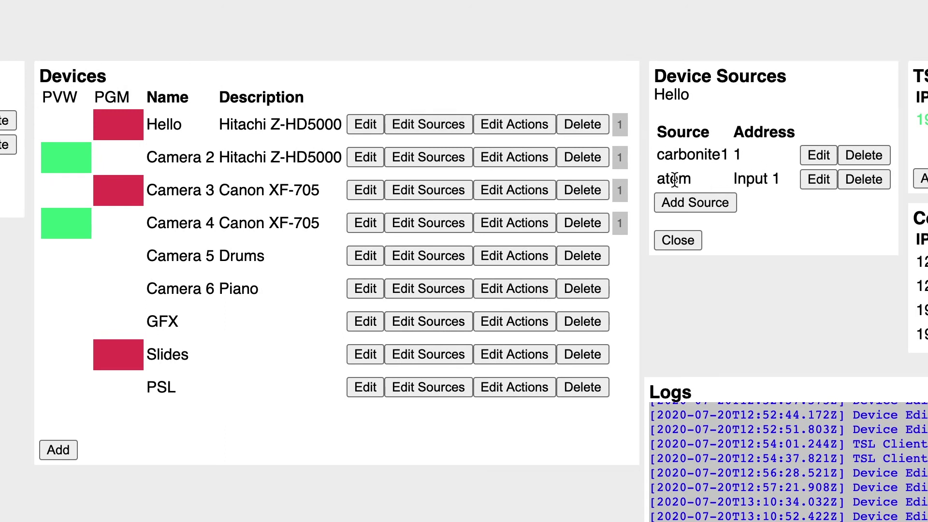
pyautogui.click(419, 159)
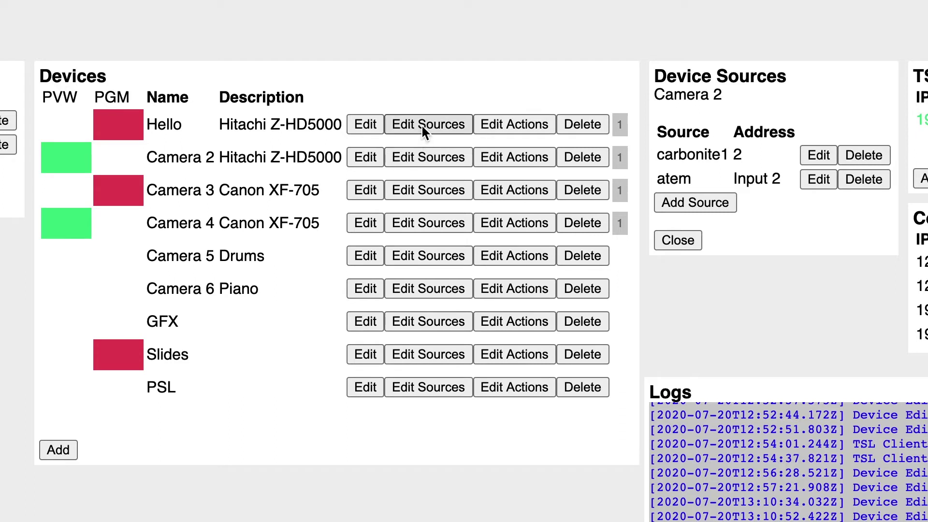
pyautogui.click(422, 124)
pyautogui.click(423, 155)
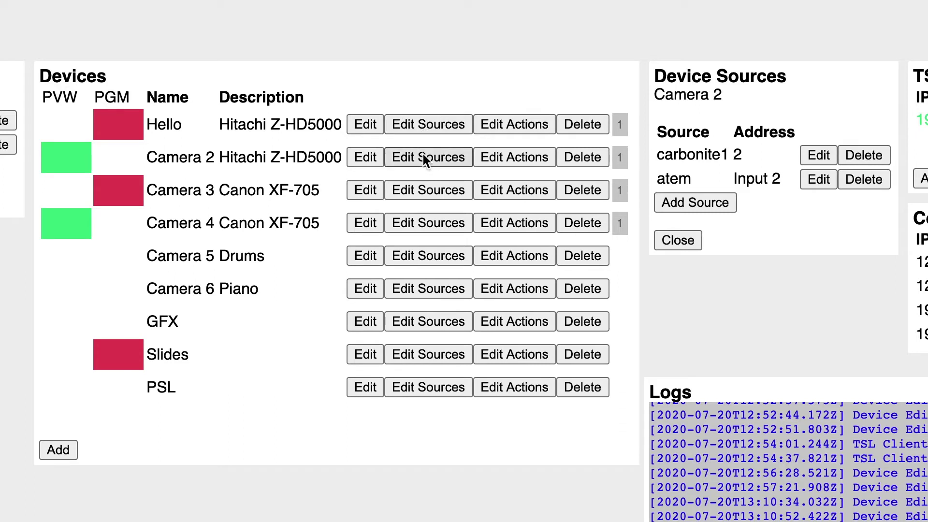
pyautogui.click(425, 187)
pyautogui.click(425, 223)
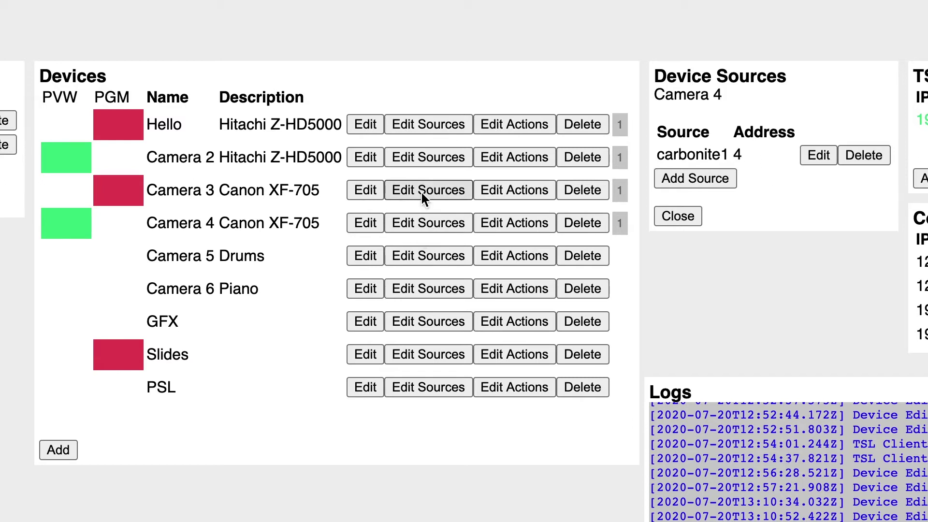
pyautogui.click(422, 191)
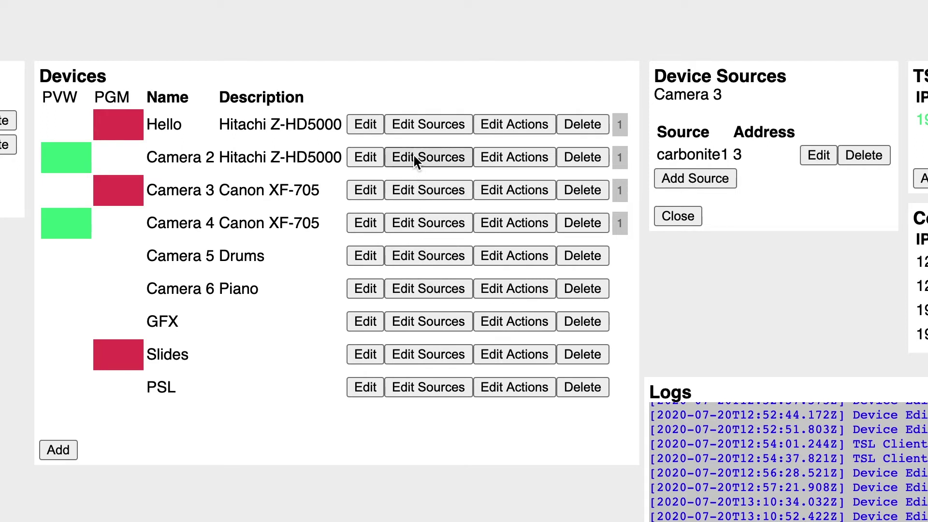
pyautogui.click(422, 124)
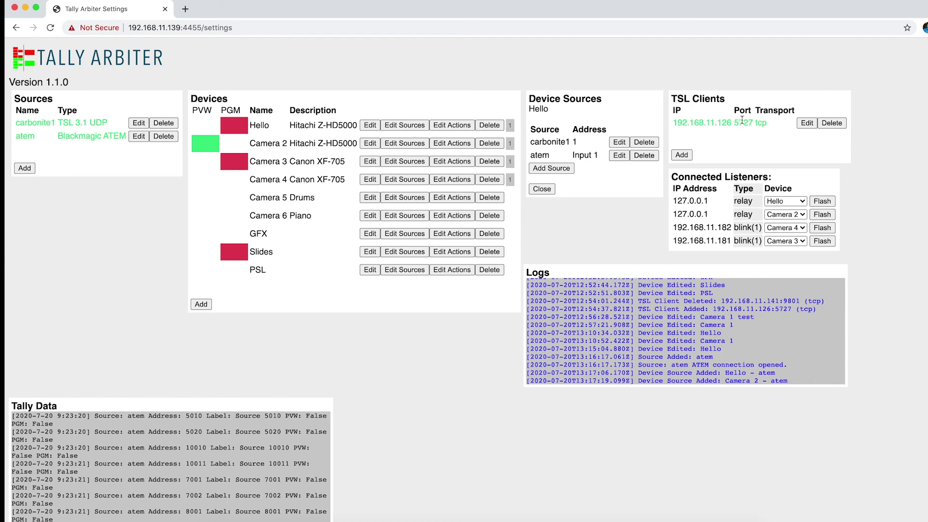
pyautogui.doubleClick(761, 124)
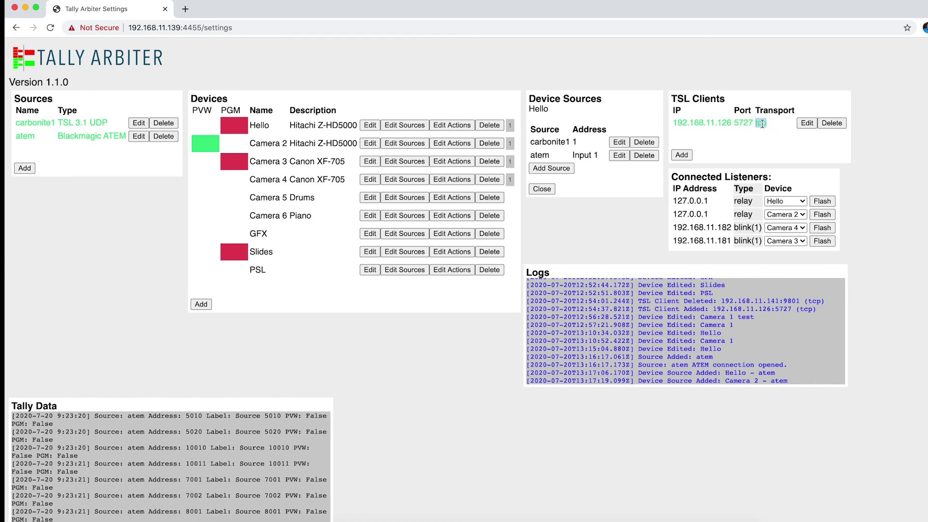